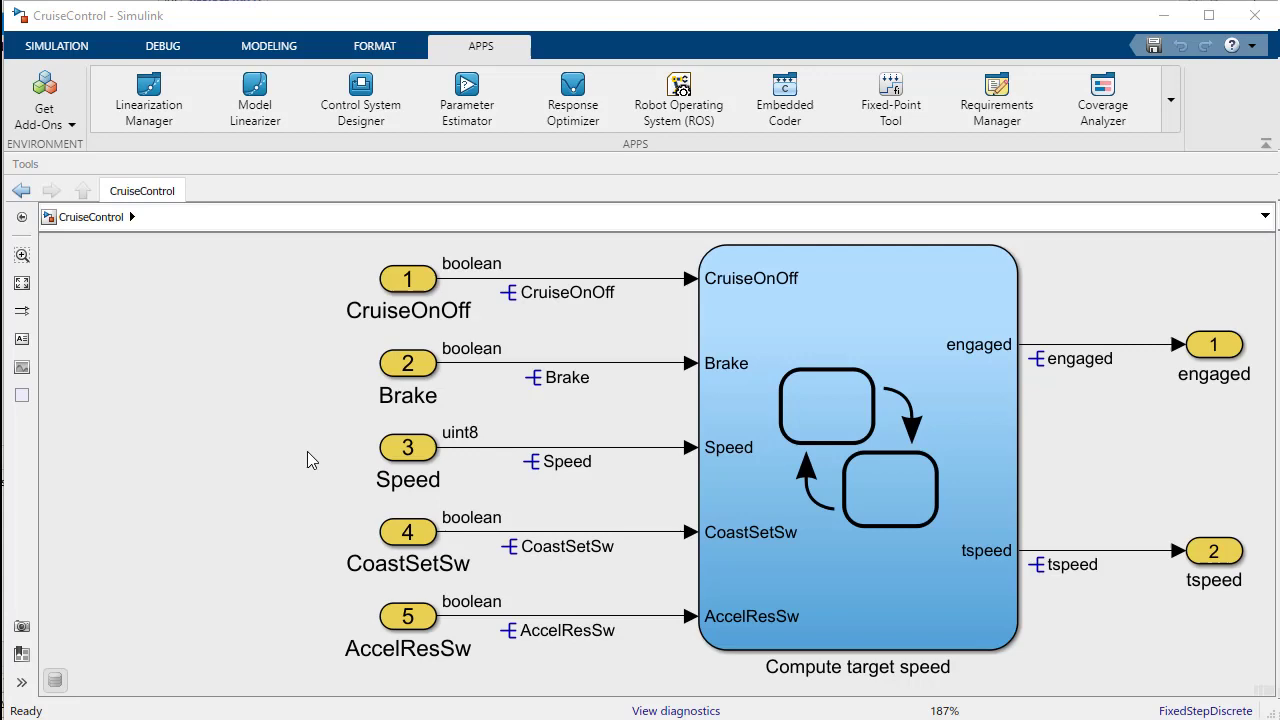
Launch the Design Verifier app and run design error detection on CruiseControl (1 of 74 dead logic).
click(1170, 100)
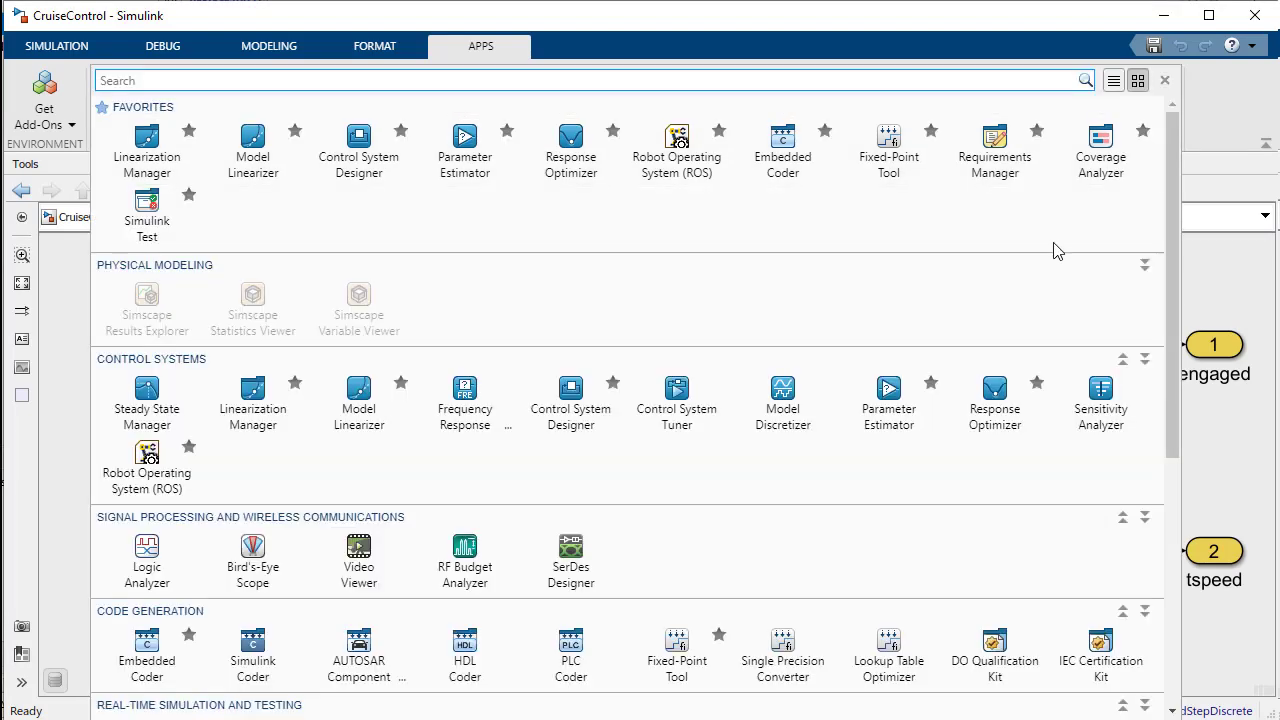
scroll(1000, 300, down, 5)
click(990, 385)
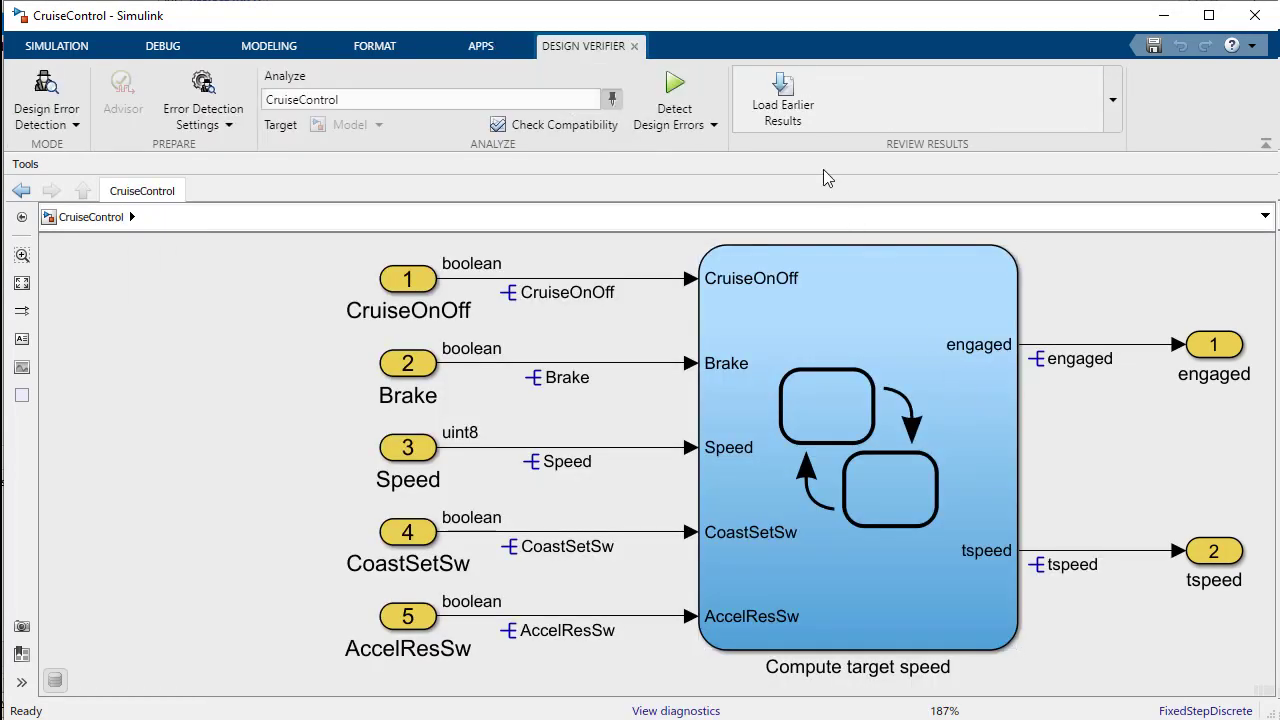
click(675, 88)
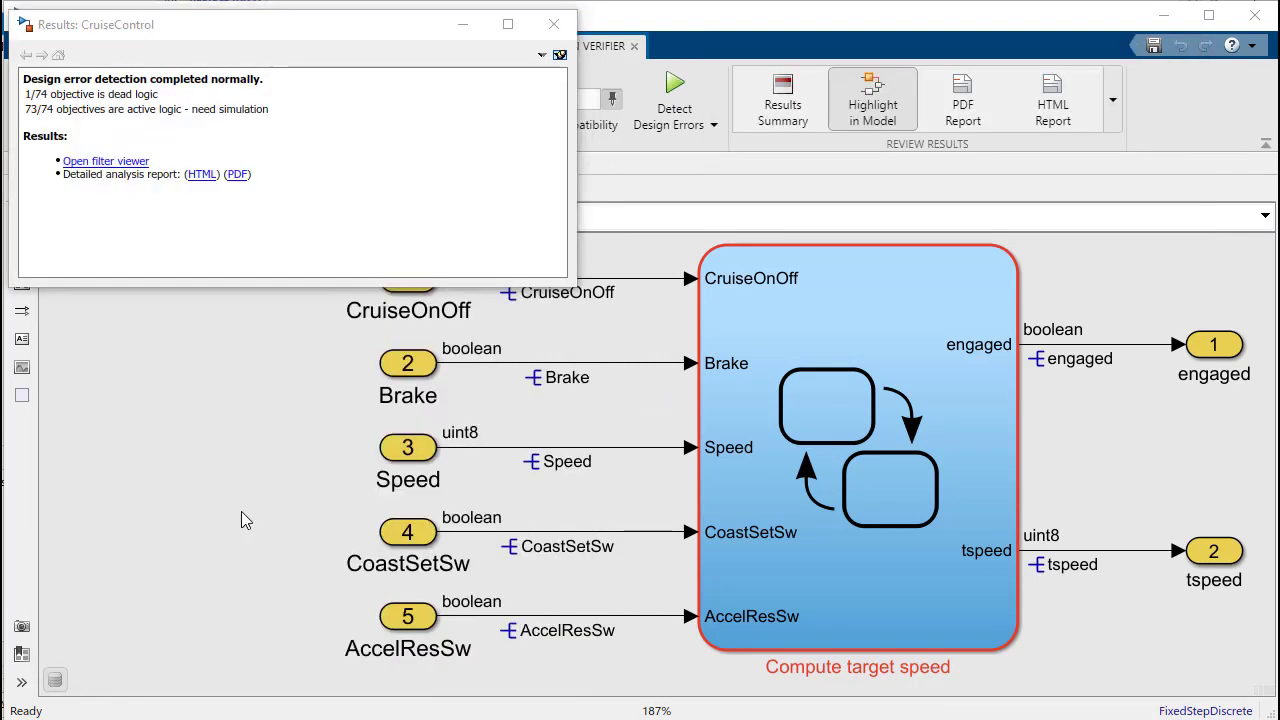
Show the Coast-to-Steady transition's dead-logic objective, tspeed < mintspeed true, in the Compute target speed chart.
double_click(889, 475)
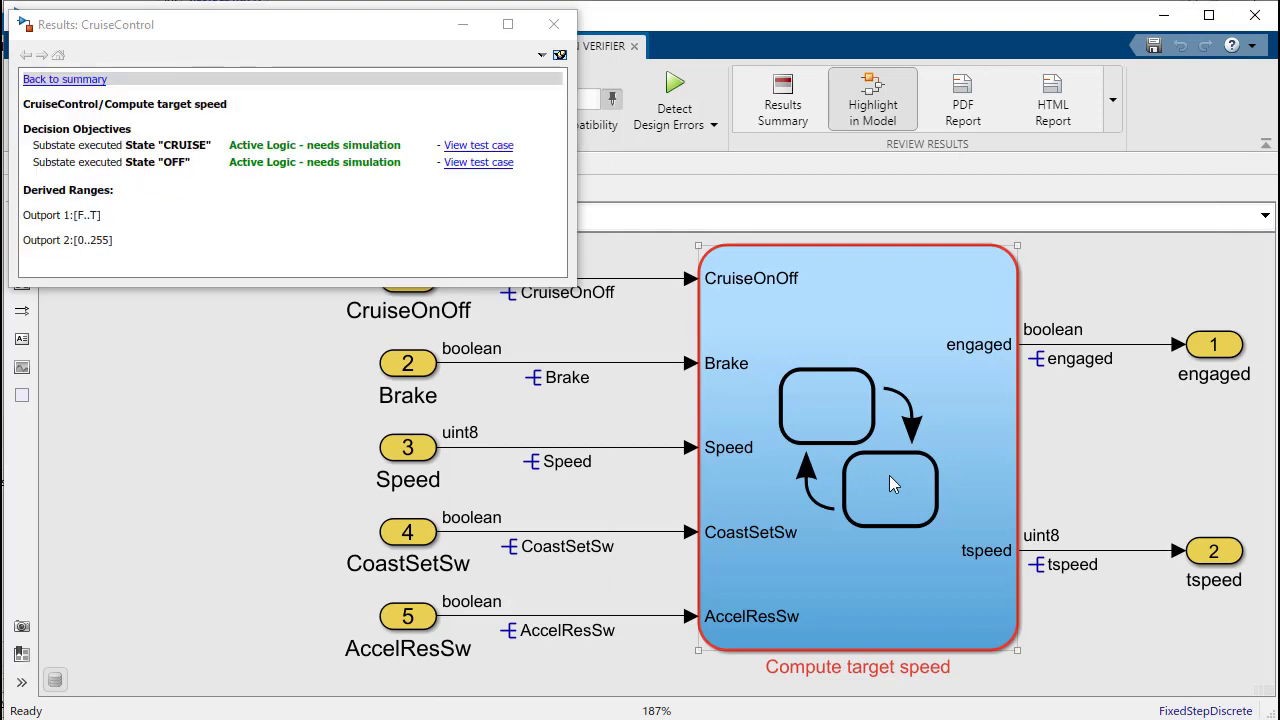
scroll(1072, 511, up, 4)
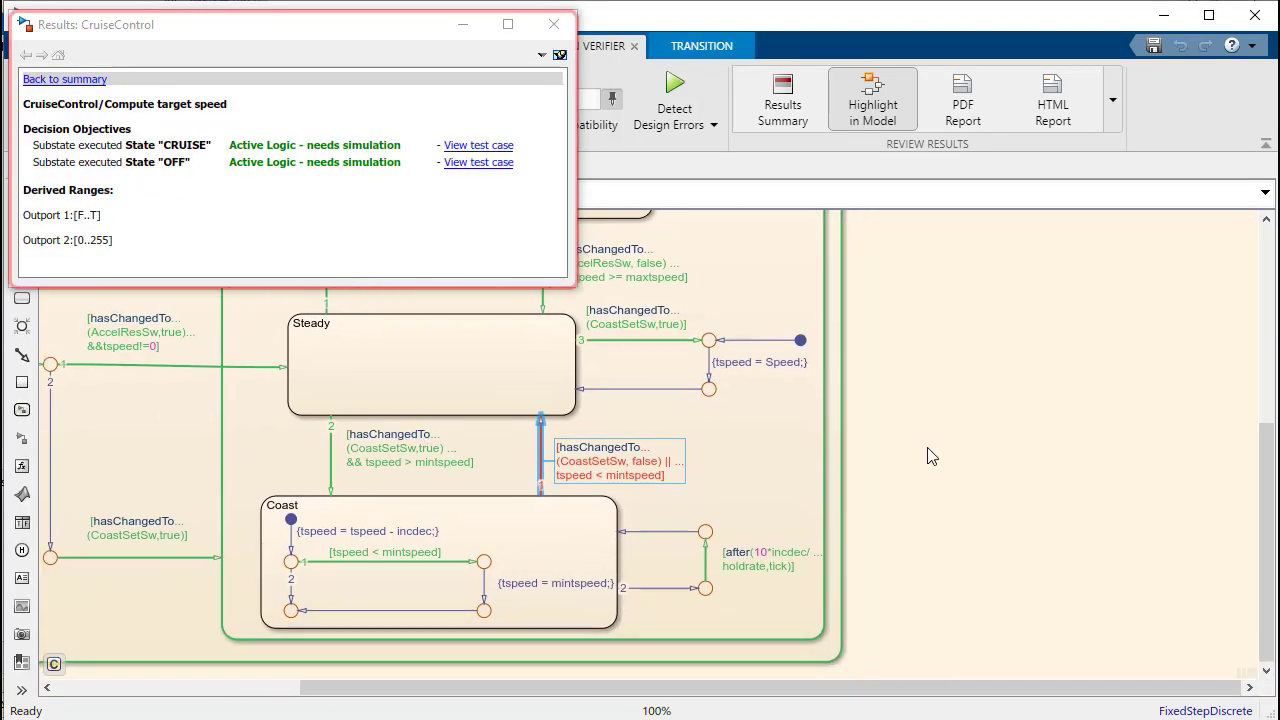
click(540, 456)
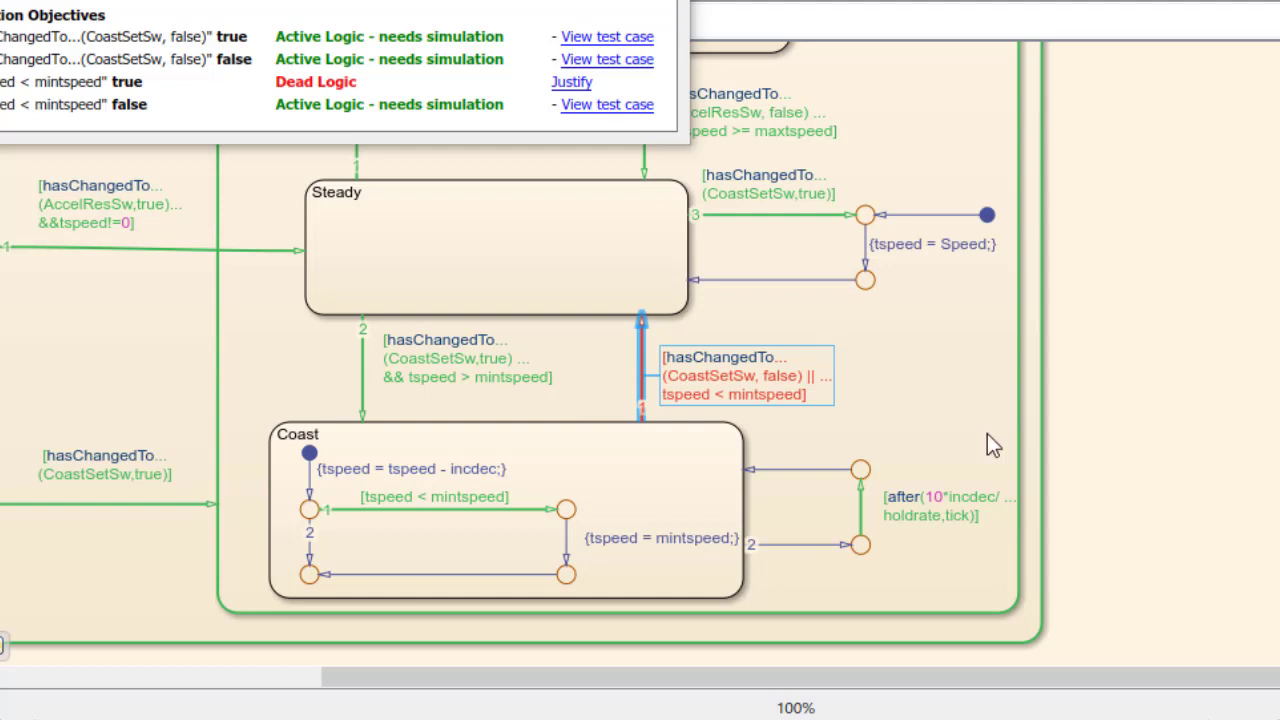
Change the Coast-to-Steady guard to 'tspeed <= mintspeed' and return to the top-level model.
click(725, 394)
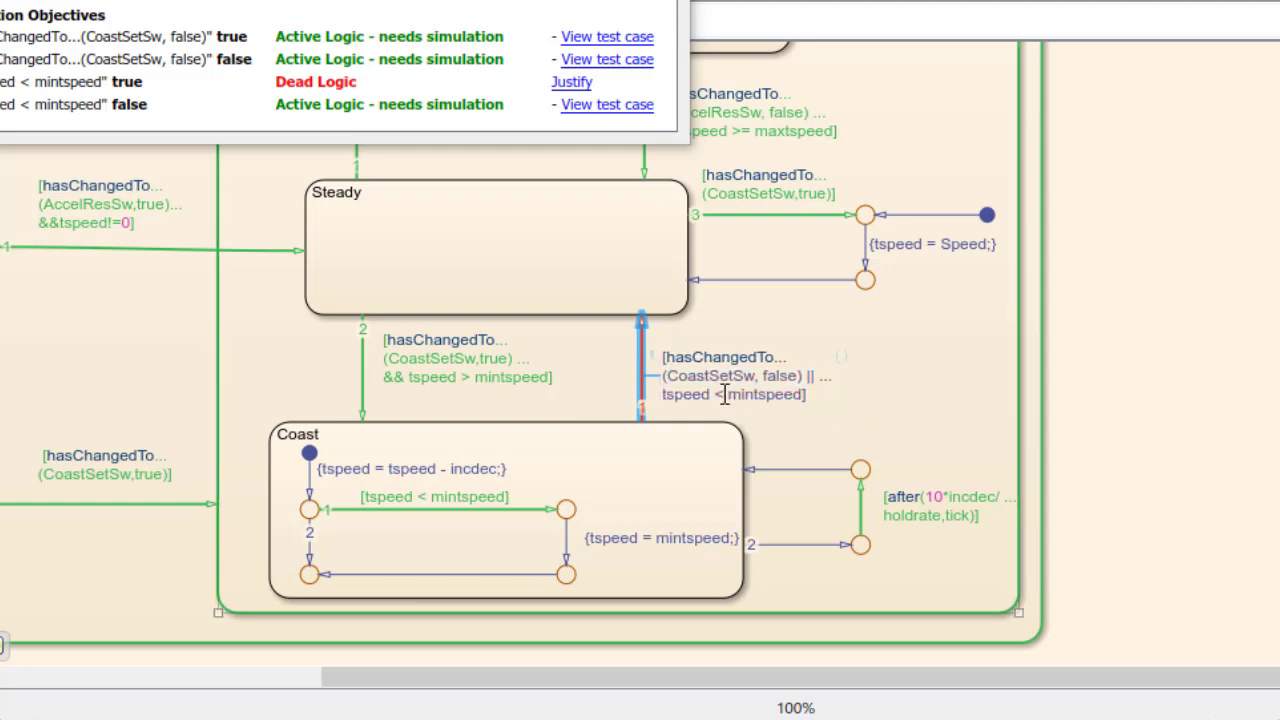
text(=)
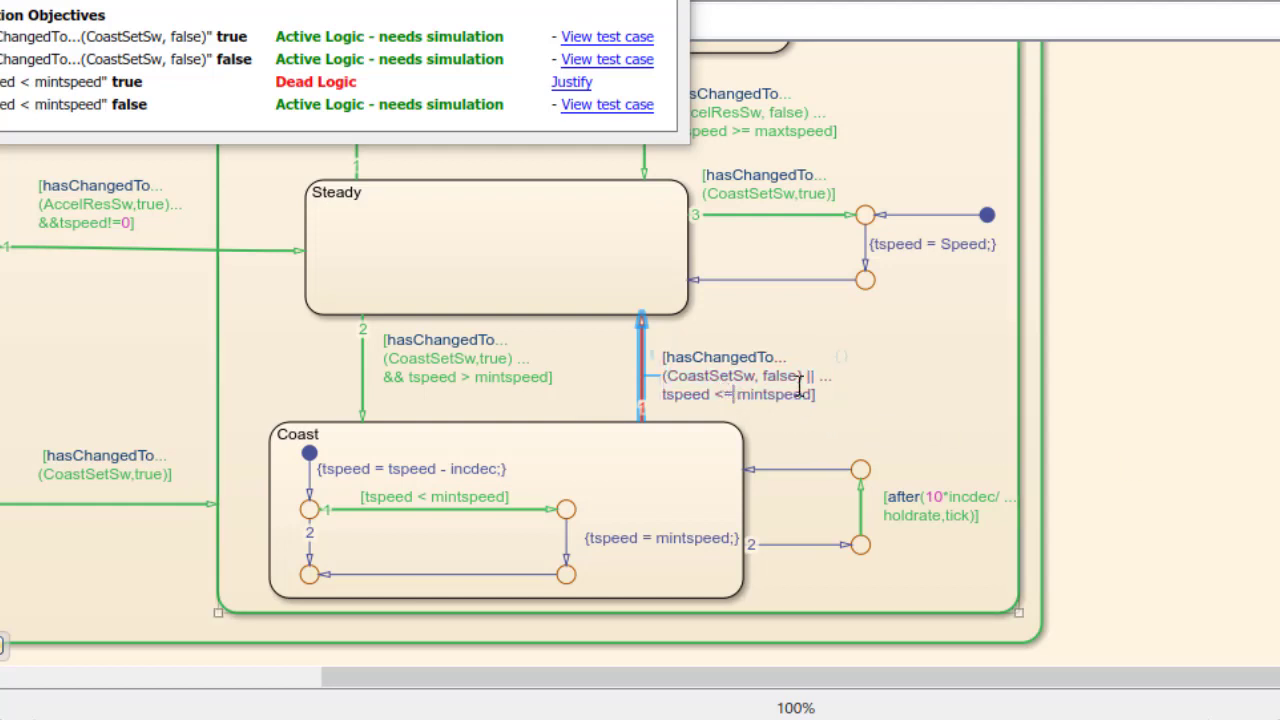
key(Escape)
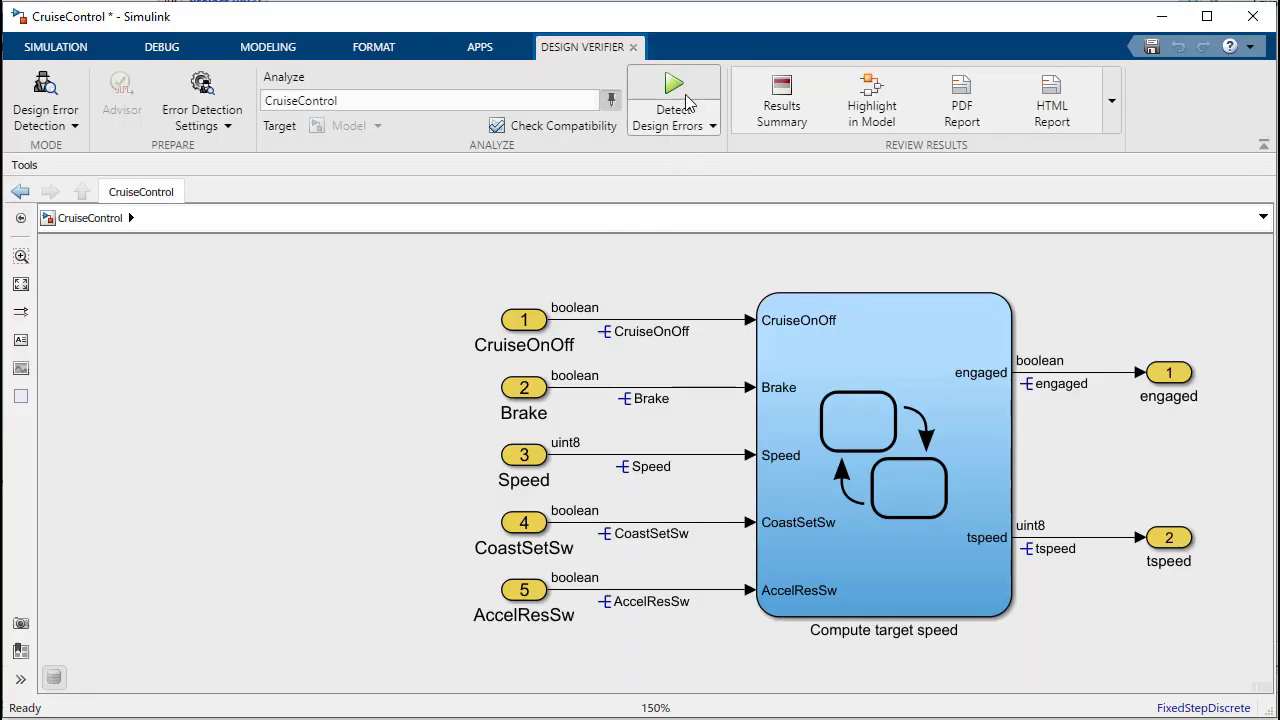
Rerun Detect Design Errors on the edited CruiseControl model: 1 of 3 valid, 2 falsified.
click(688, 92)
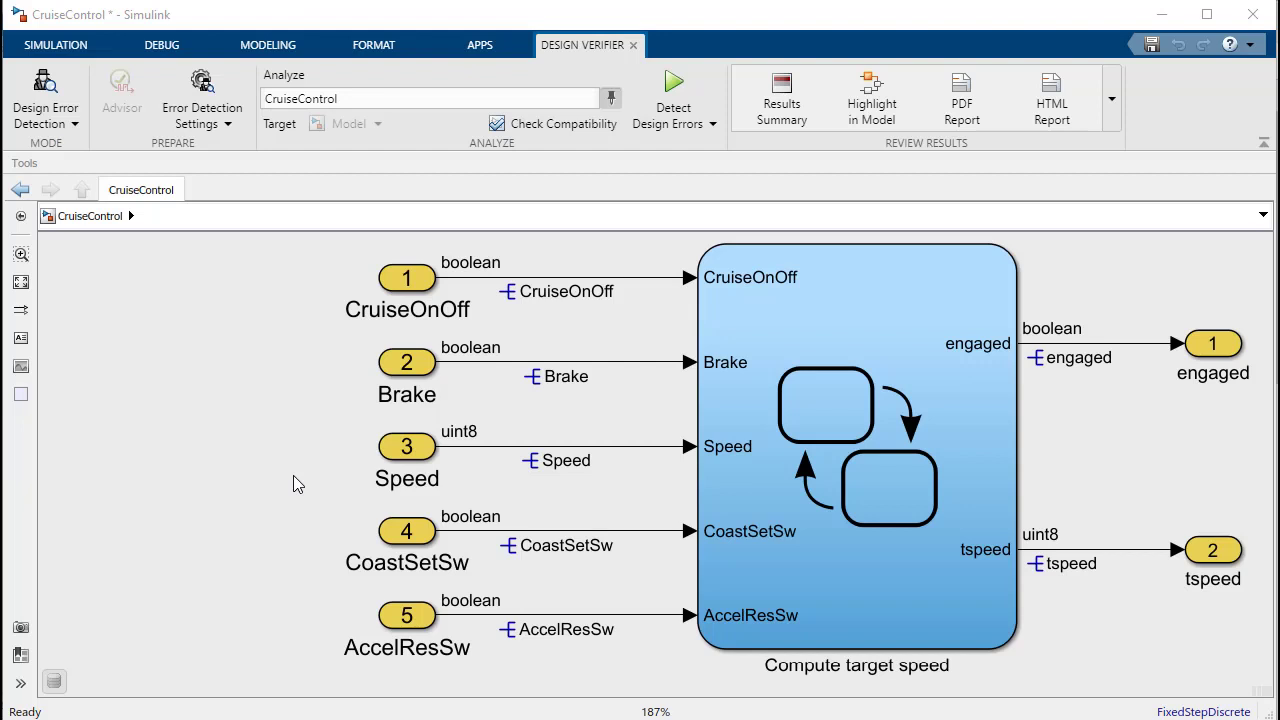
click(676, 94)
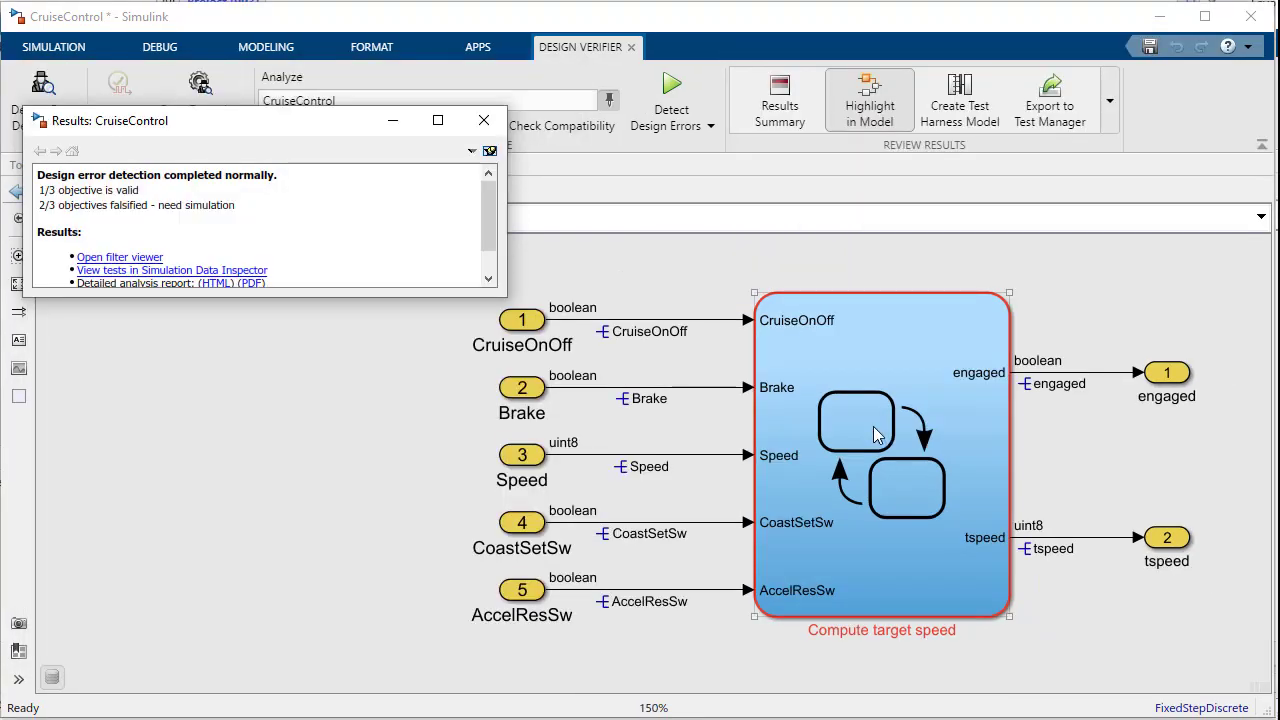
Reproduce the holdrate divide-by-zero by simulating the CruiseControl_harness test case.
double_click(1005, 430)
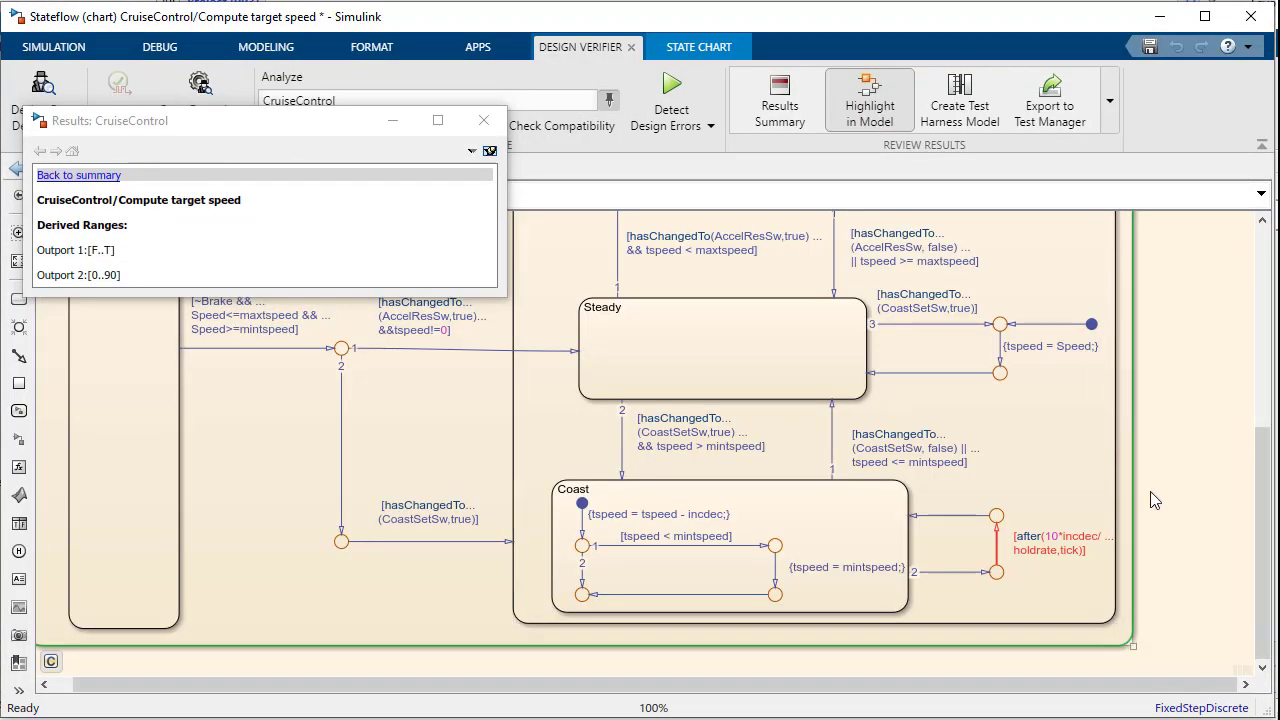
click(1059, 549)
click(1059, 549)
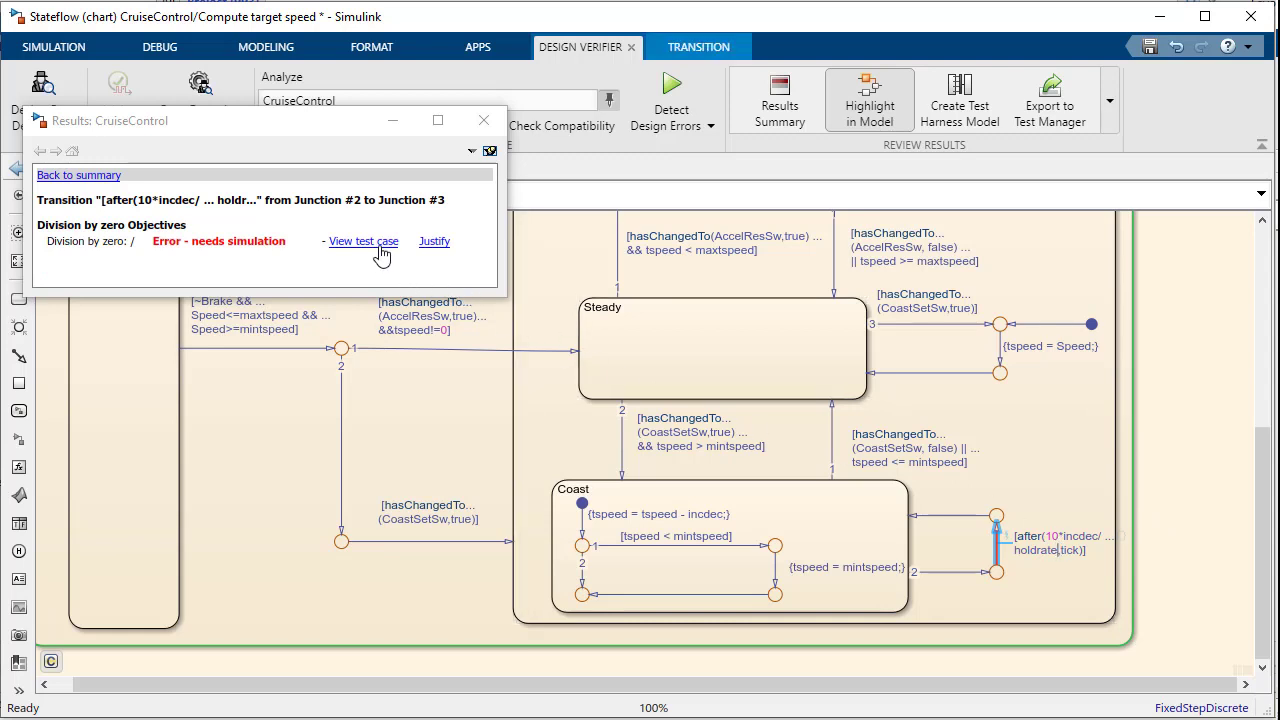
key(Escape)
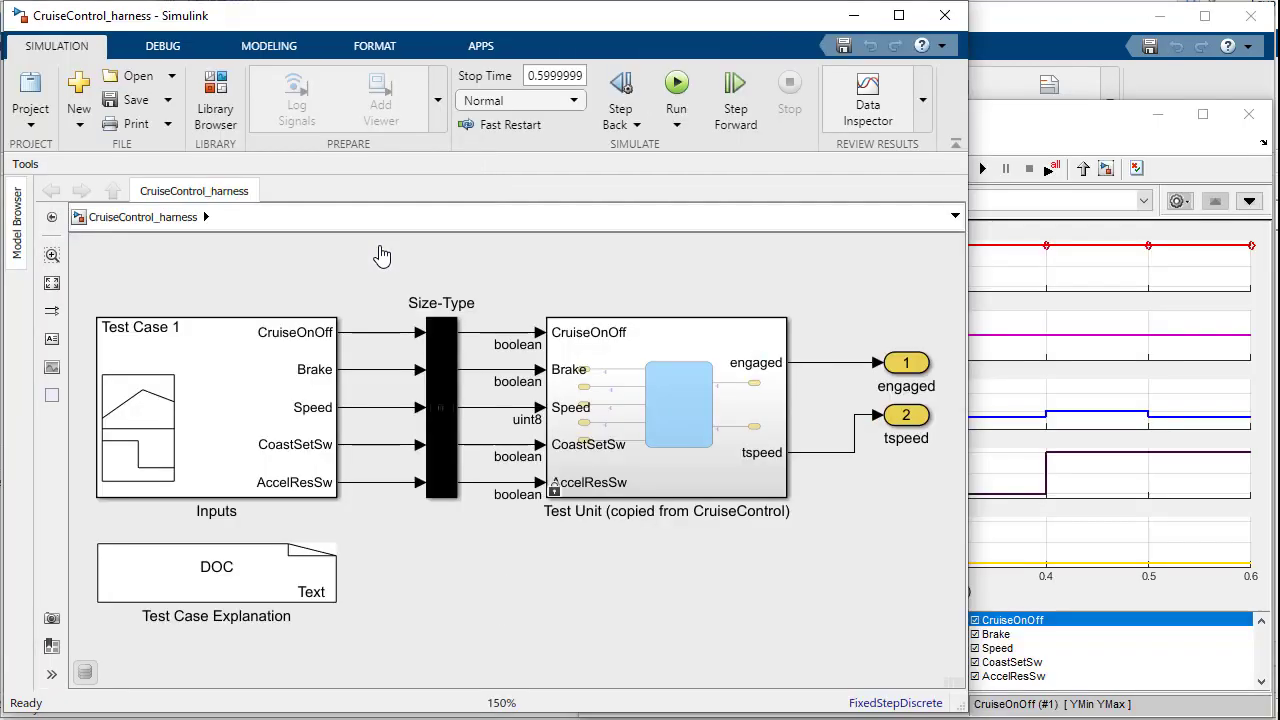
click(678, 84)
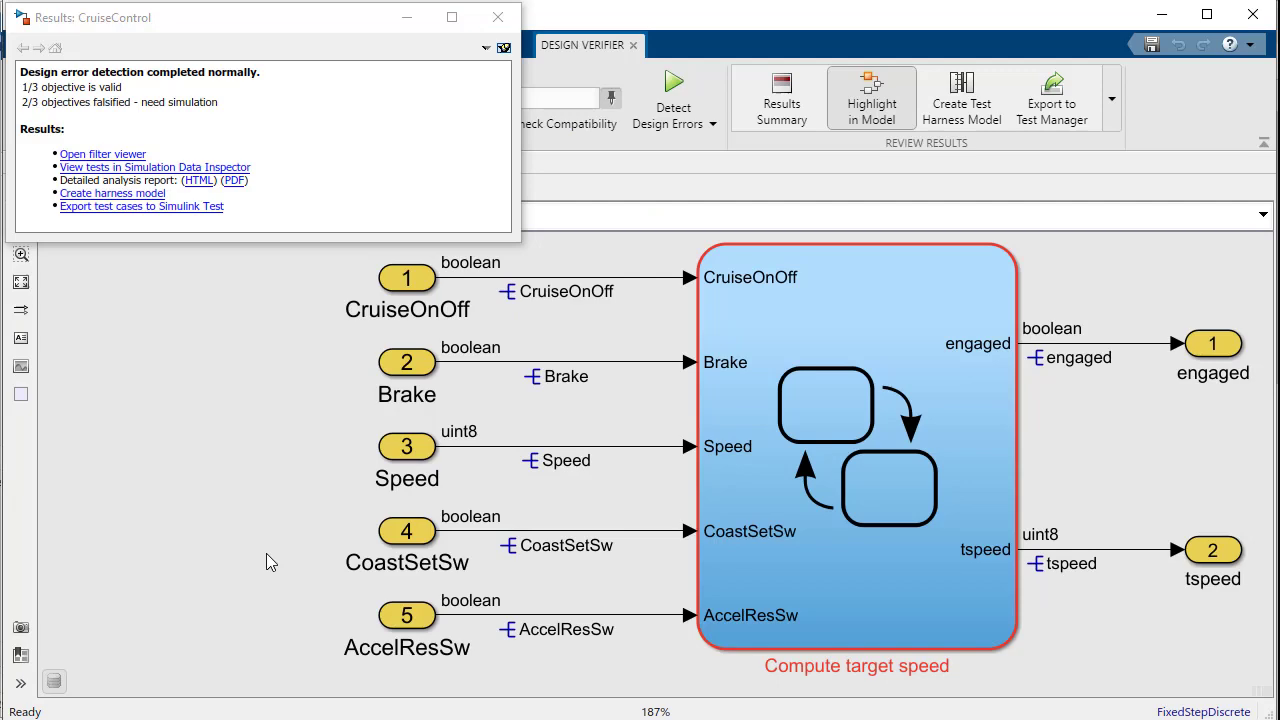
Find the after() transition dividing by holdrate in the Compute target speed chart.
double_click(887, 440)
drag(956, 448, 943, 263)
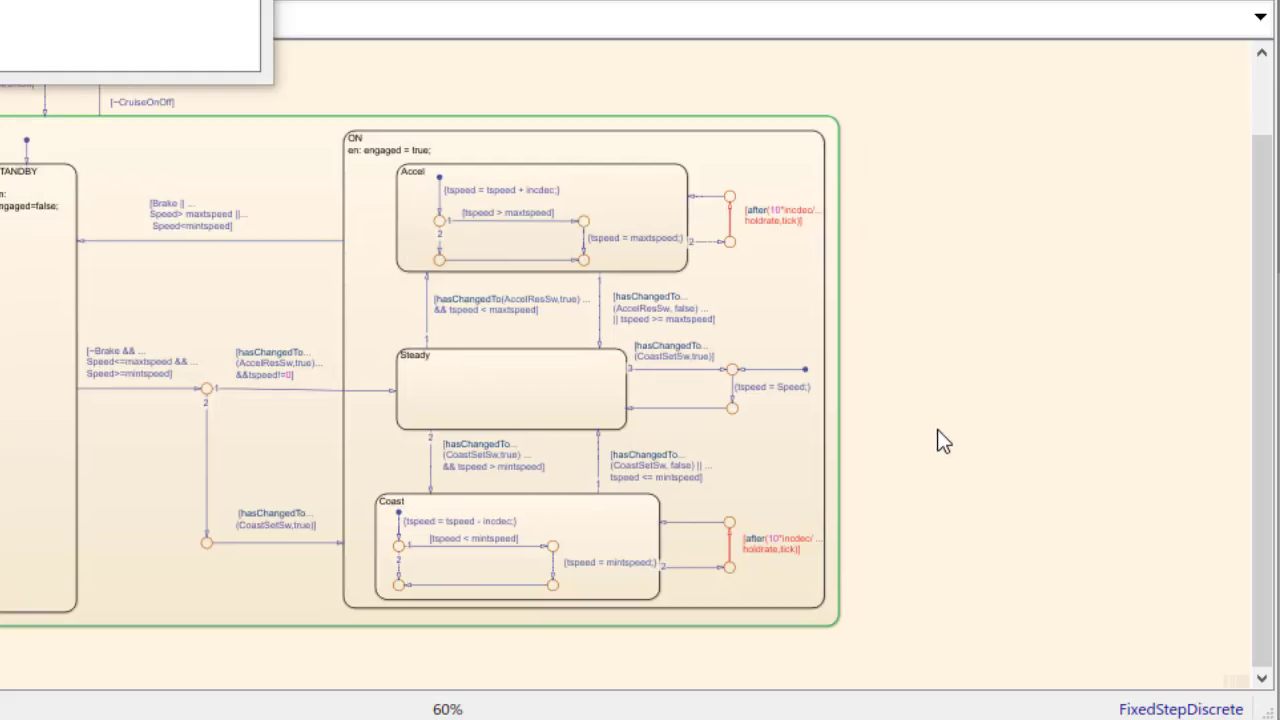
scroll(937, 431, up, 3)
scroll(943, 271, up, 1)
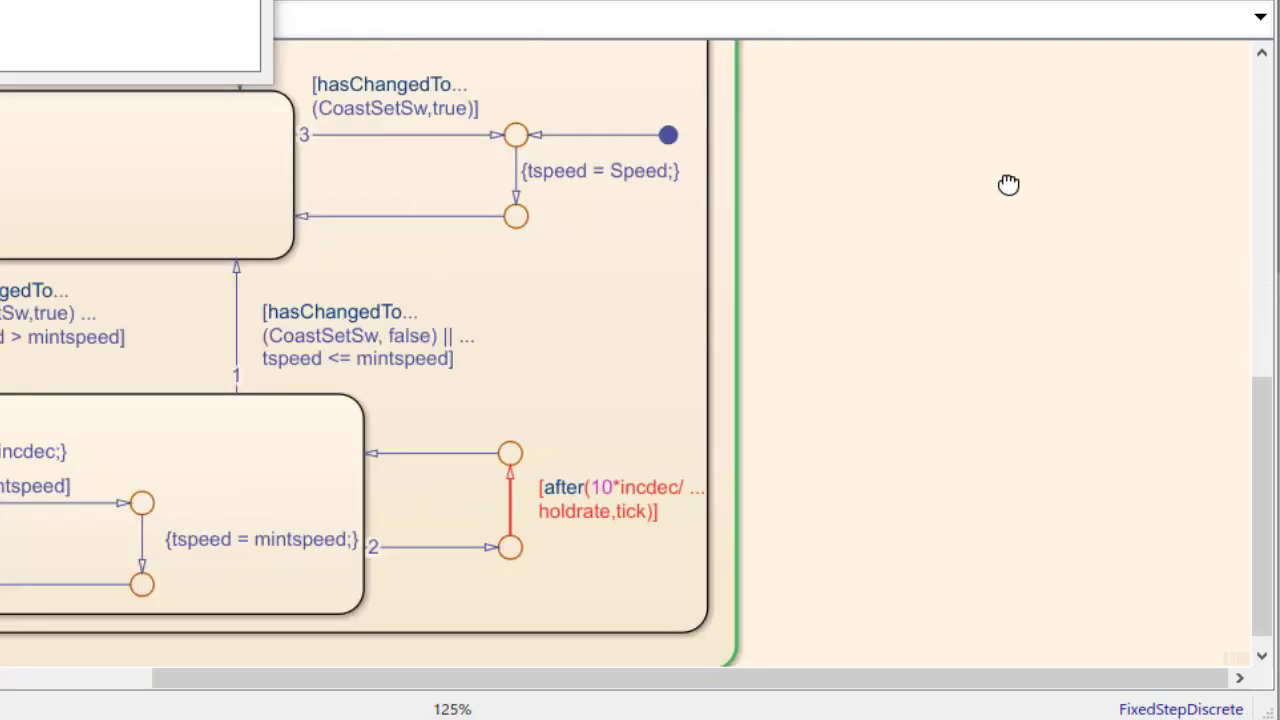
drag(1006, 183, 1022, 153)
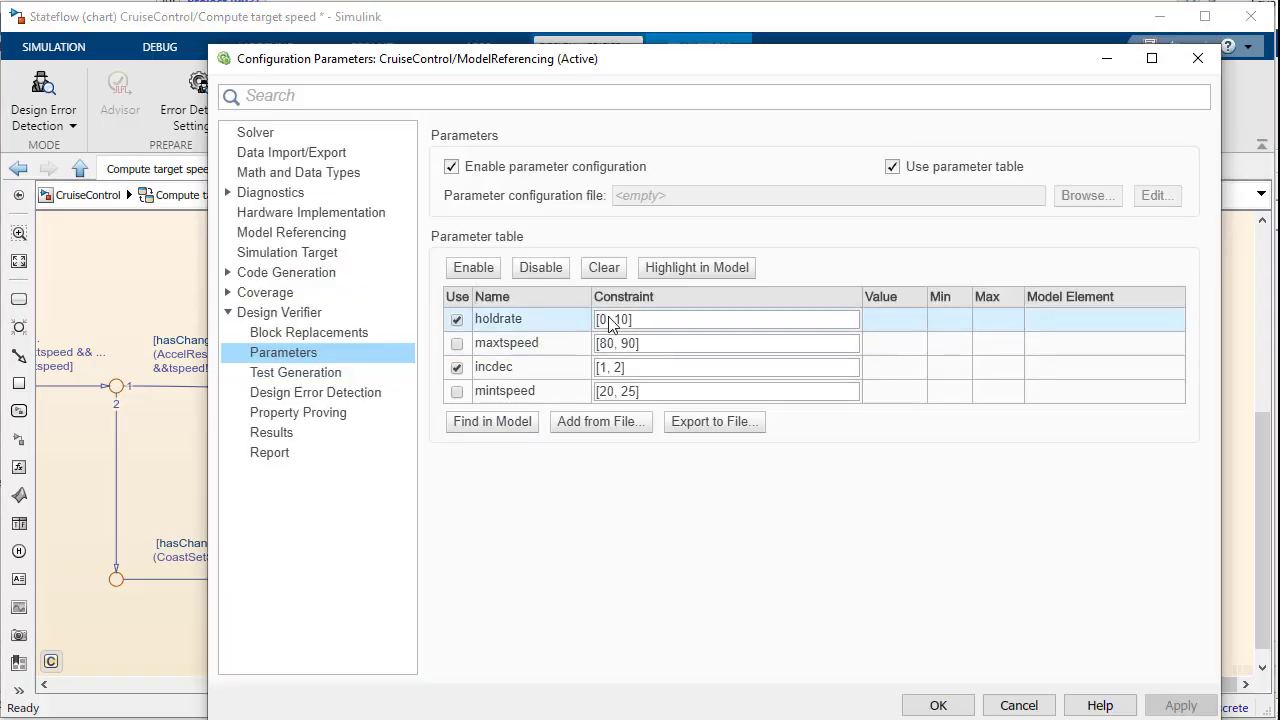
Change holdrate's Design Verifier constraint from [0, 10] to [1, 10] and apply it.
double_click(609, 320)
click(608, 320)
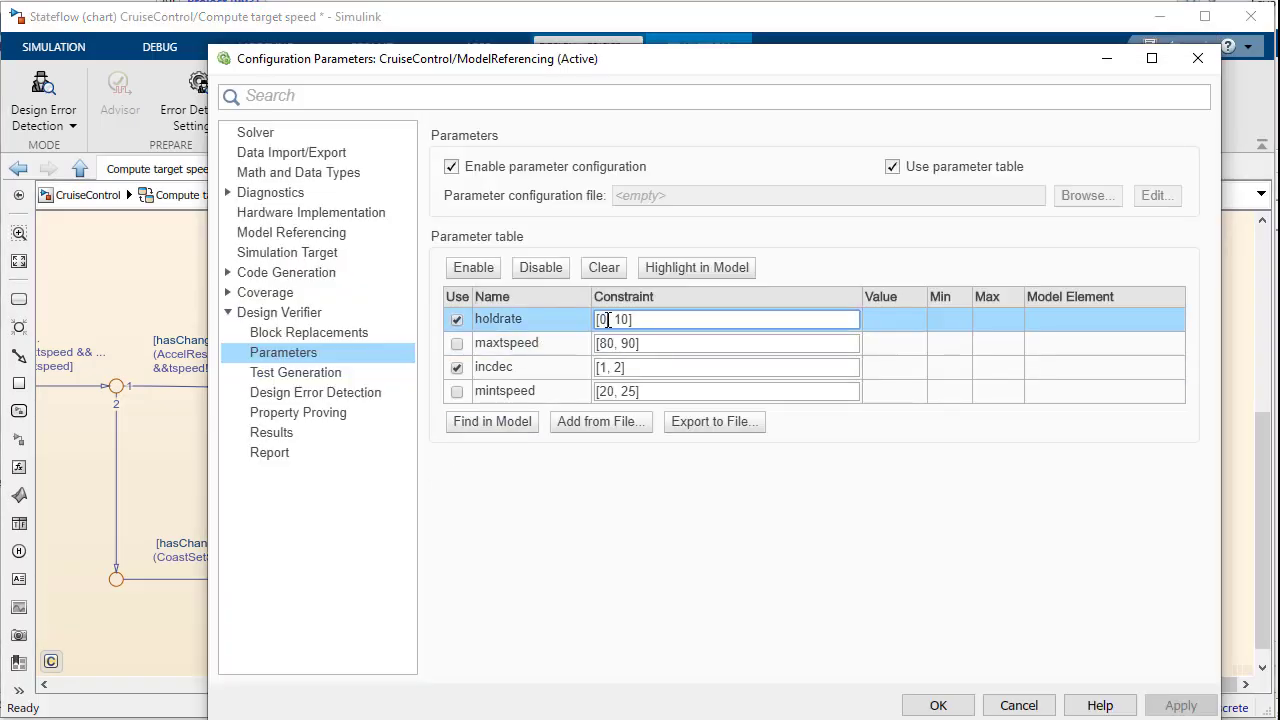
key(BackSpace)
text(1)
key(Return)
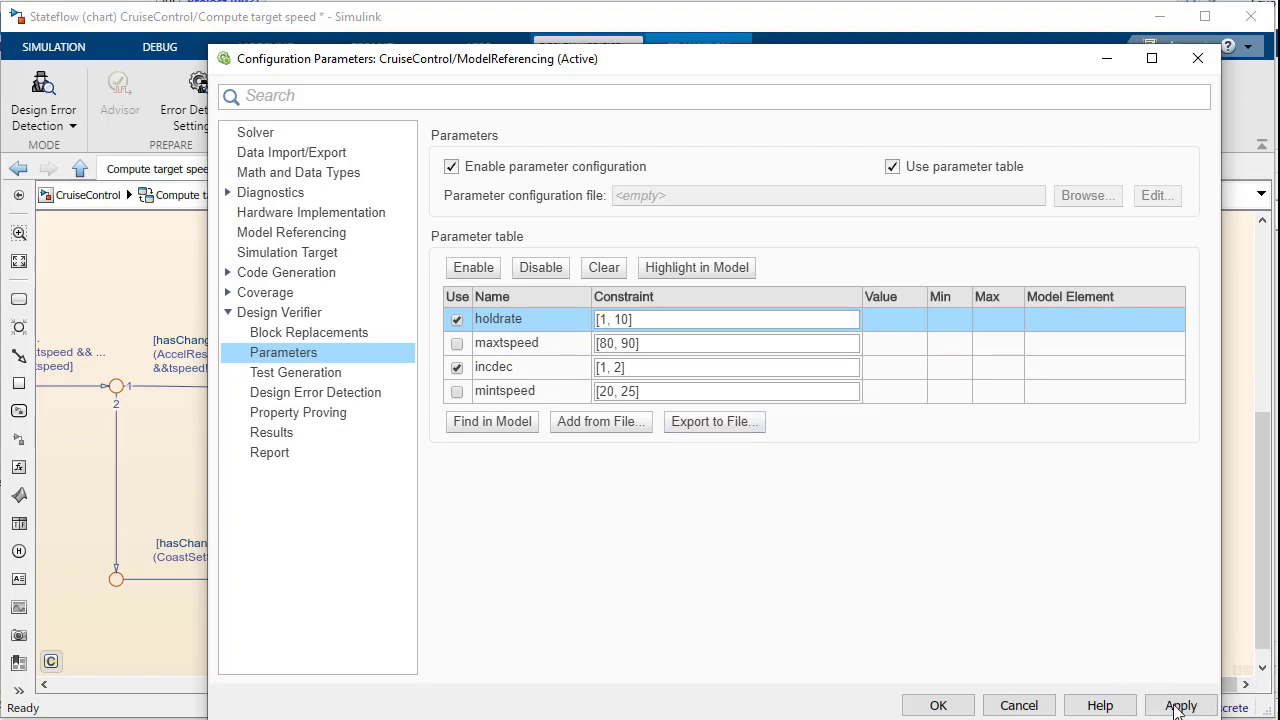
click(1180, 705)
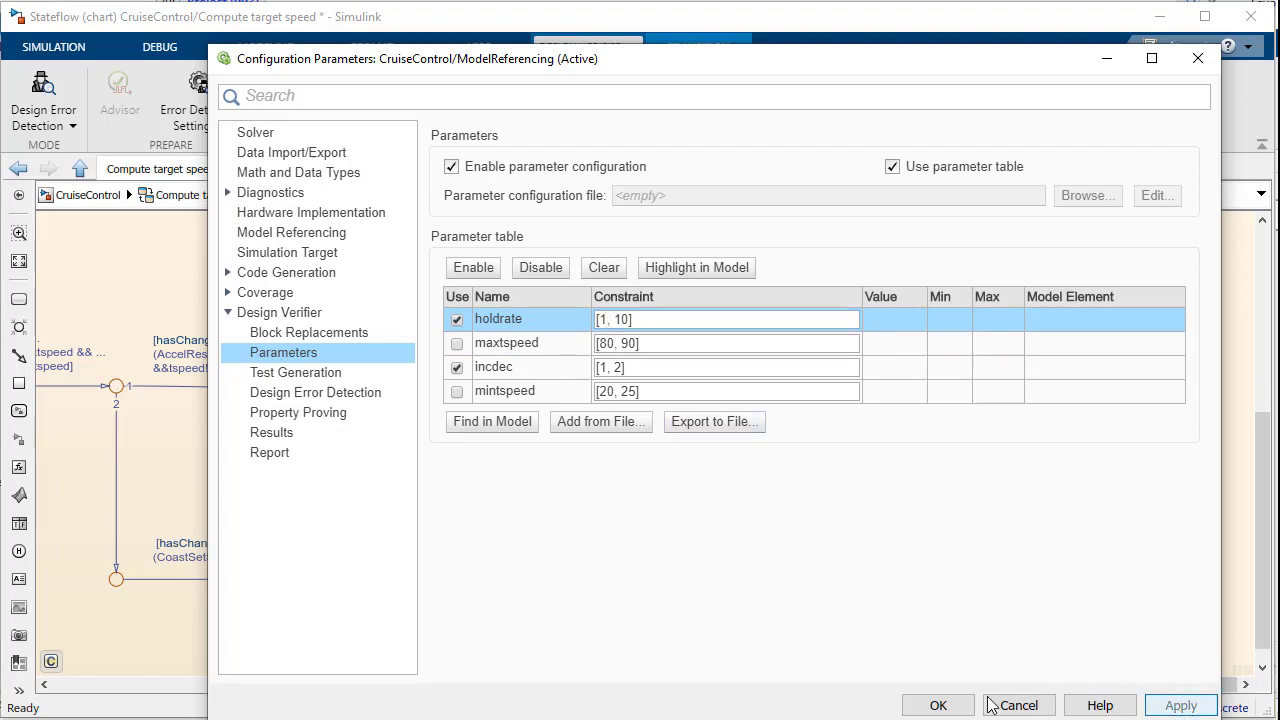
click(938, 705)
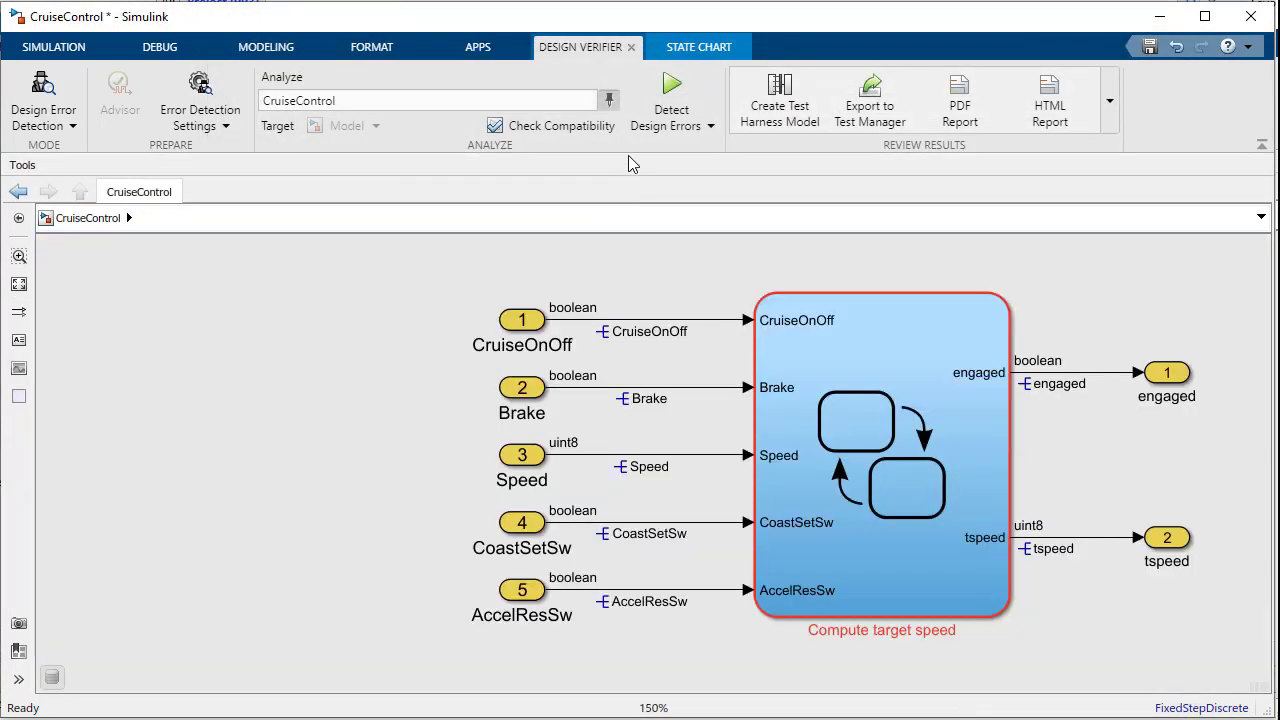
Re-analyse the fixed model and review the Error Detection Settings analysis modes.
click(664, 100)
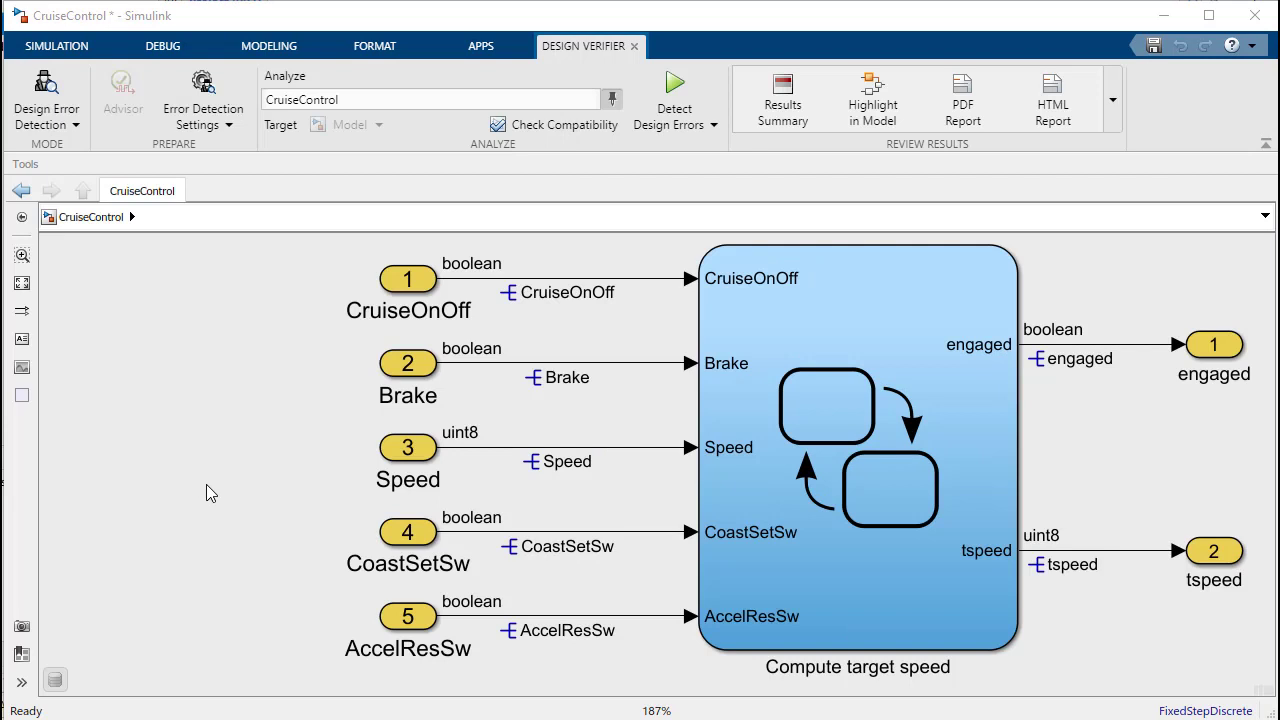
click(212, 88)
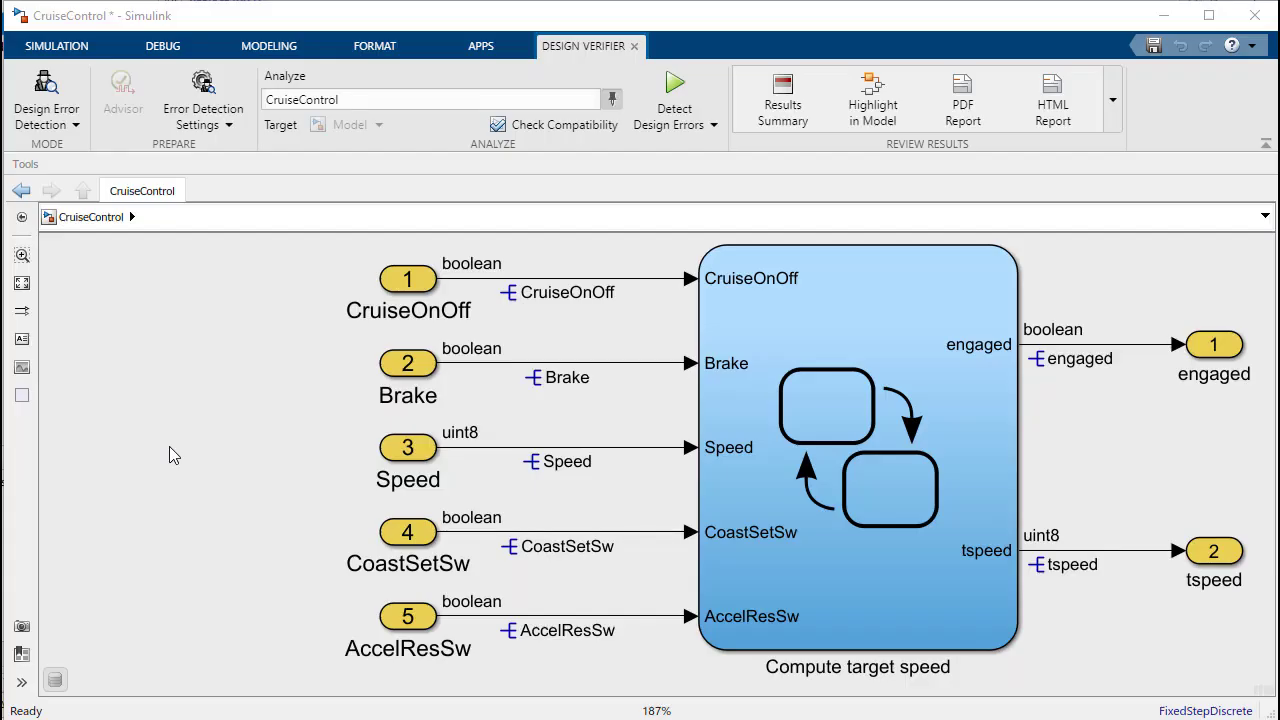
click(42, 110)
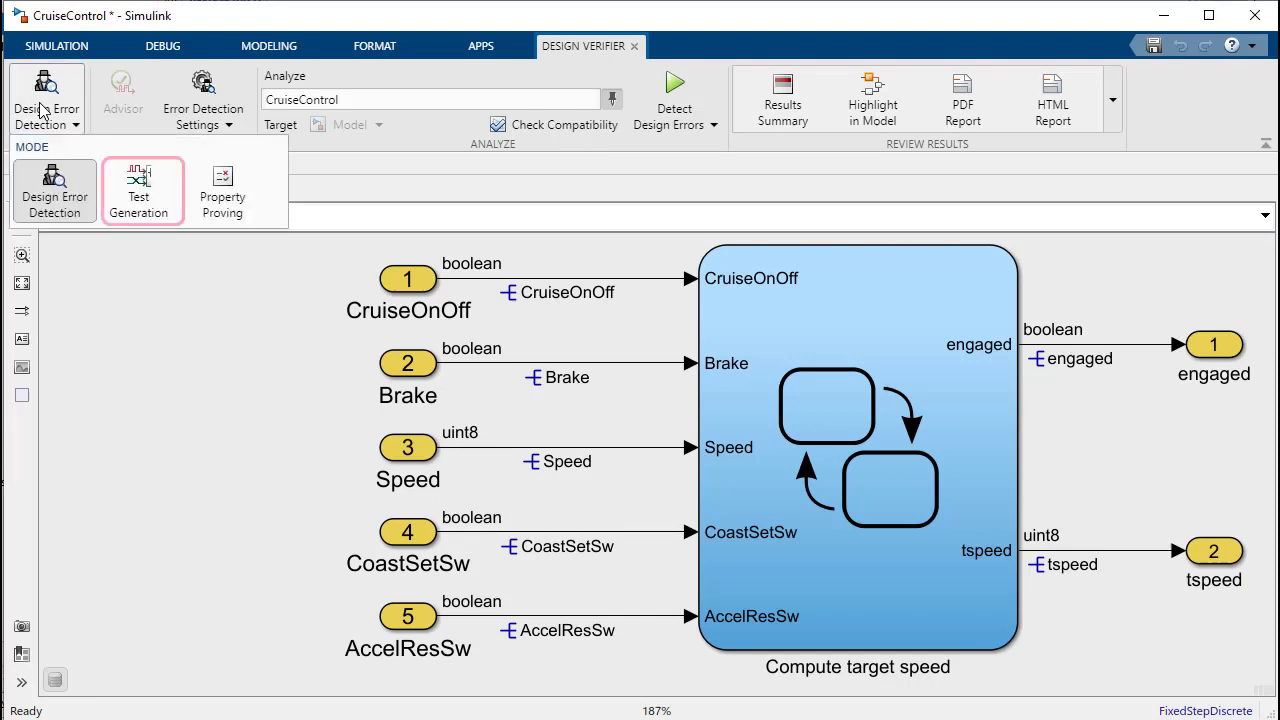